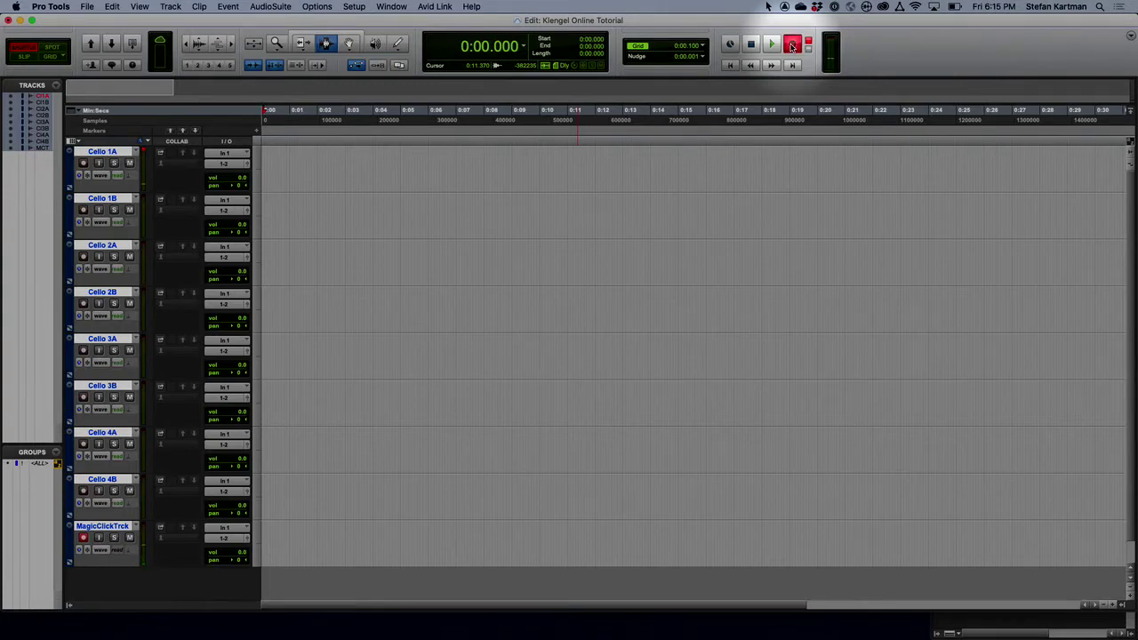
# - Record the guide take on the MagicClickTrck track and play it back from the start
pyautogui.press('space')
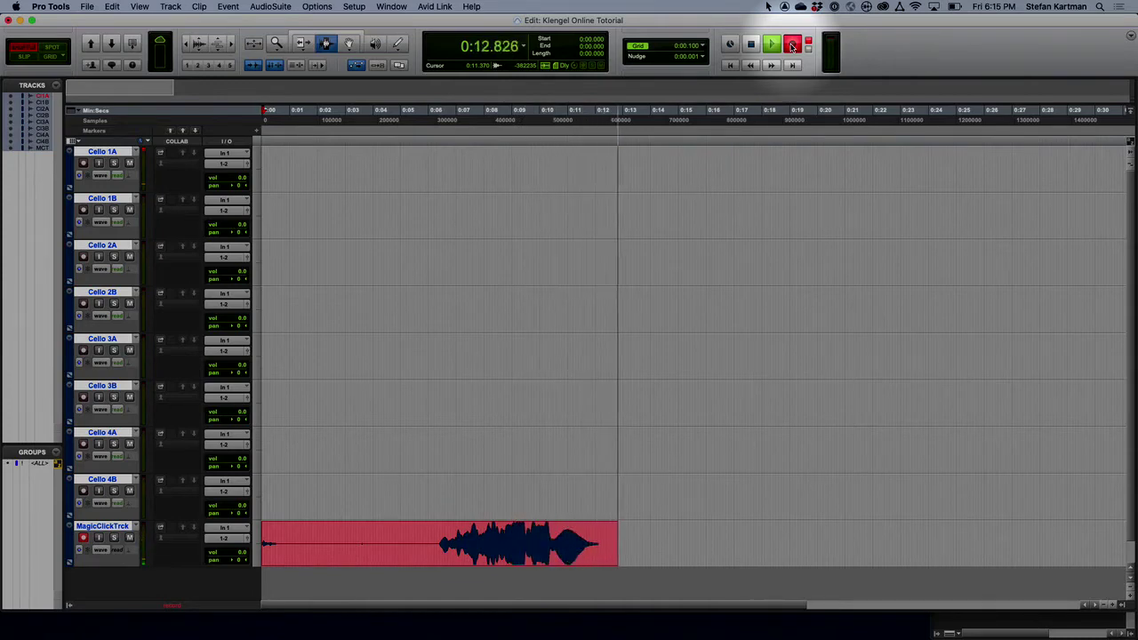
pyautogui.press('space')
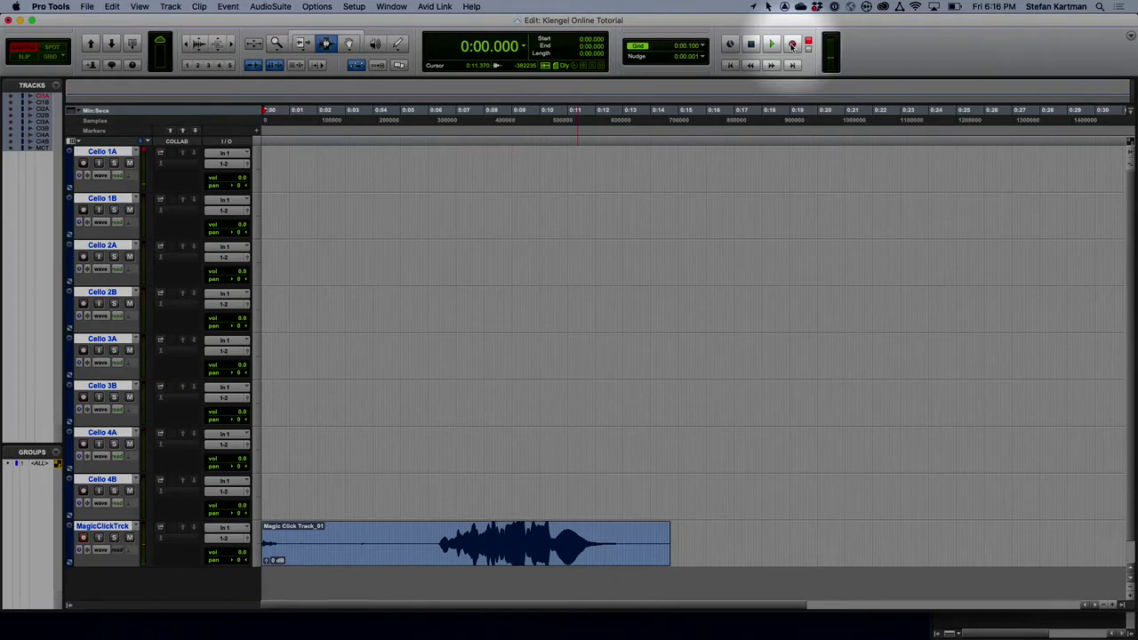
pyautogui.press('space')
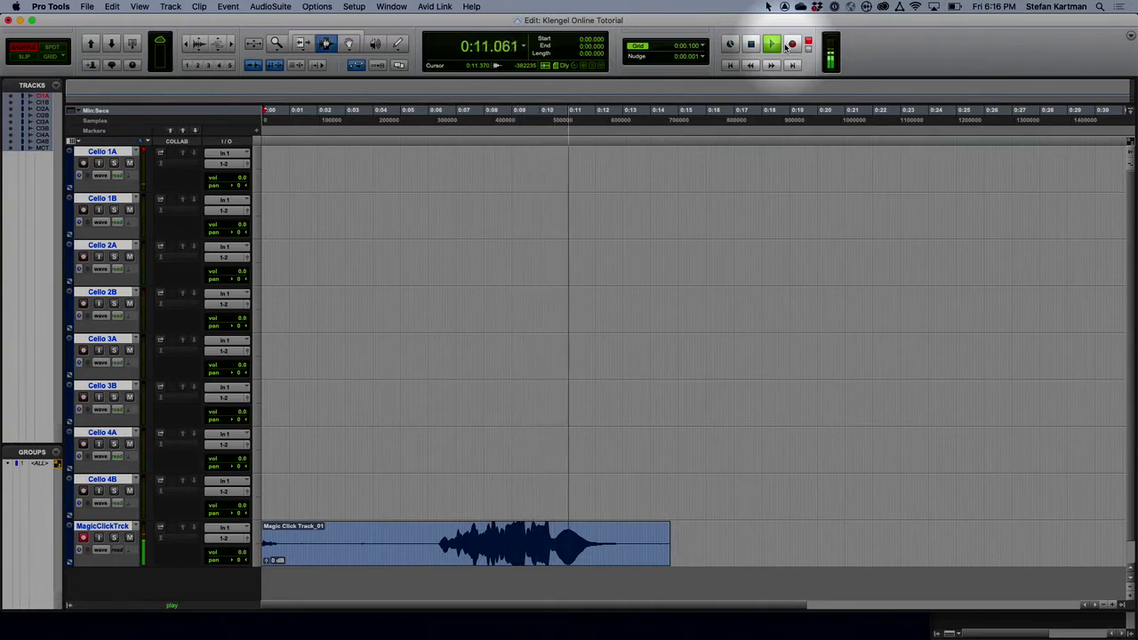
pyautogui.press('space')
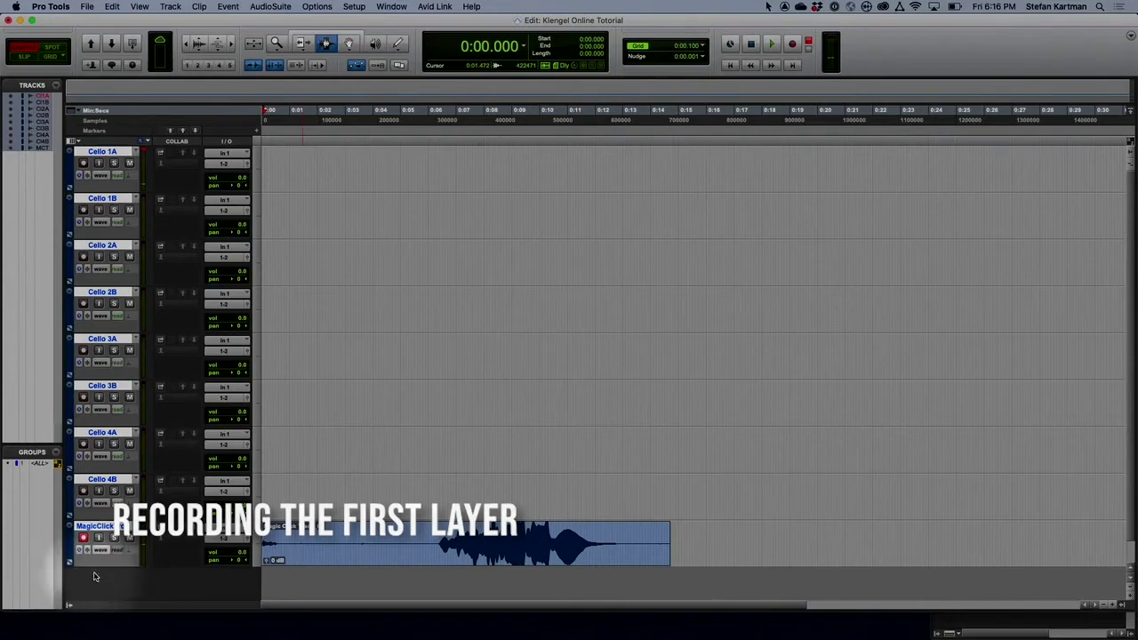
# - Disarm MagicClickTrck, record-enable Cello 1A, and record the first cello layer on it from the start of the session
pyautogui.click(83, 538)
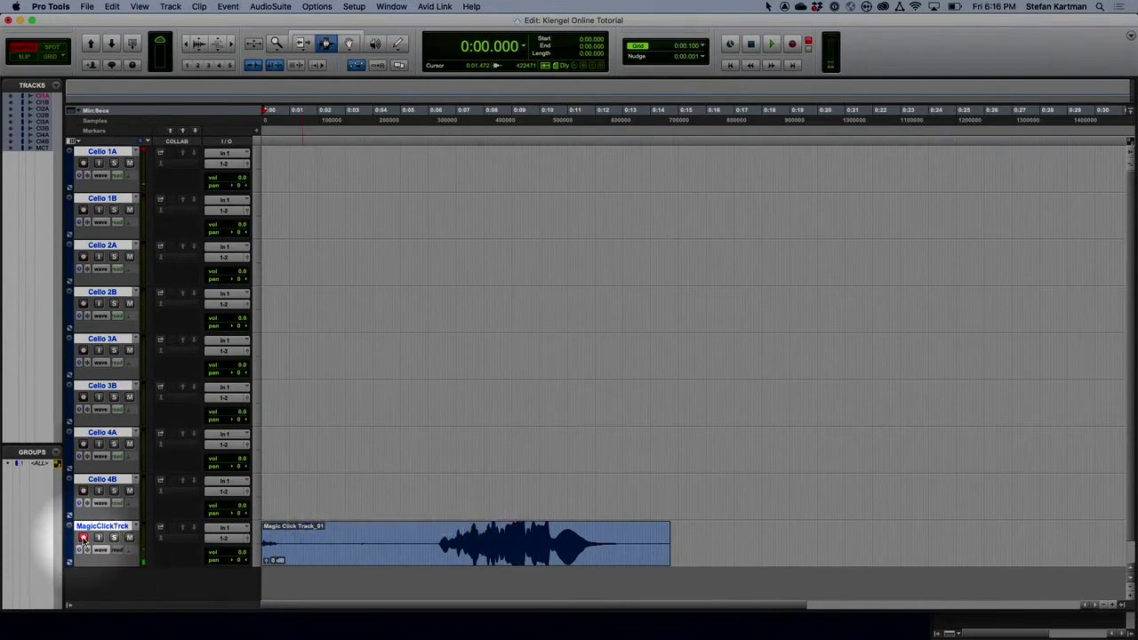
pyautogui.click(83, 539)
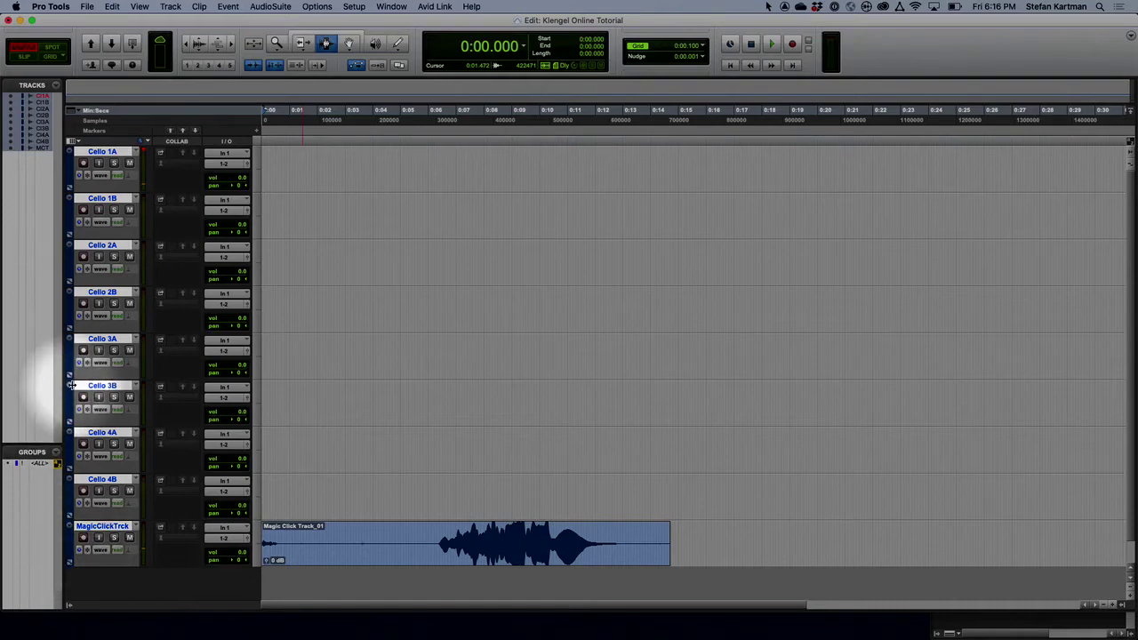
pyautogui.keyDown('shift'); pyautogui.click(100, 152); pyautogui.keyUp('shift')
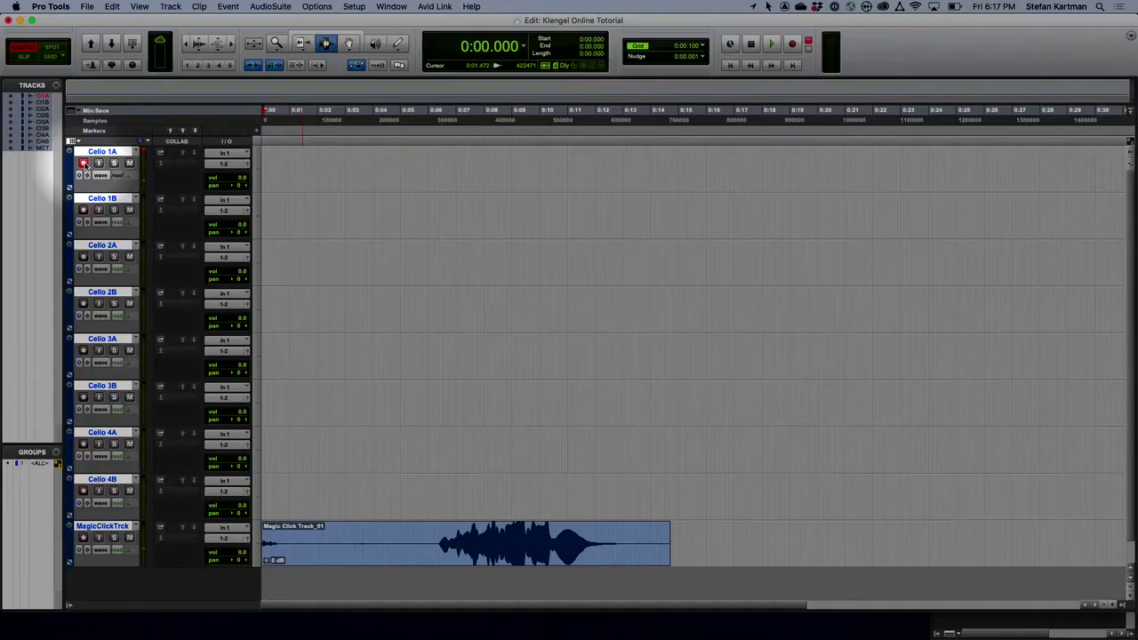
pyautogui.click(83, 163)
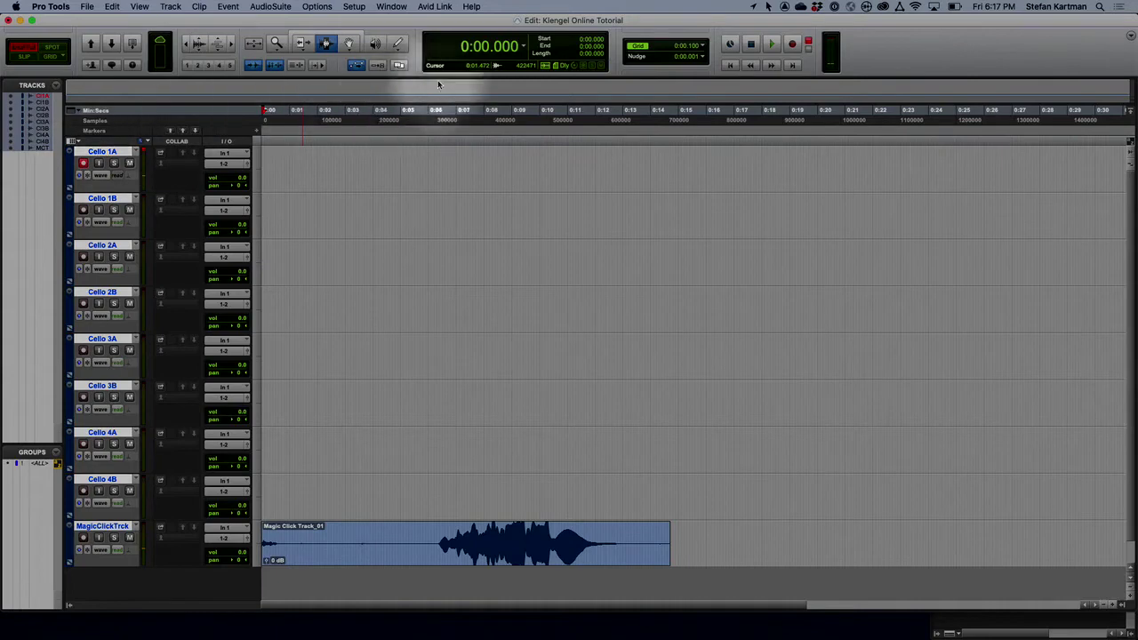
pyautogui.click(793, 46)
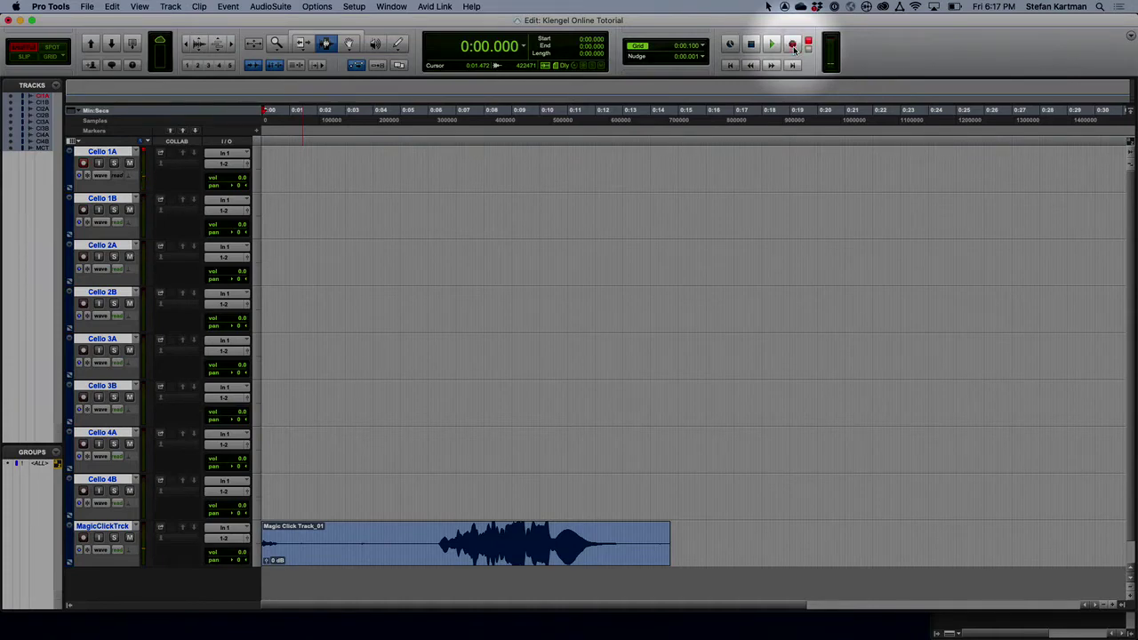
pyautogui.press('space')
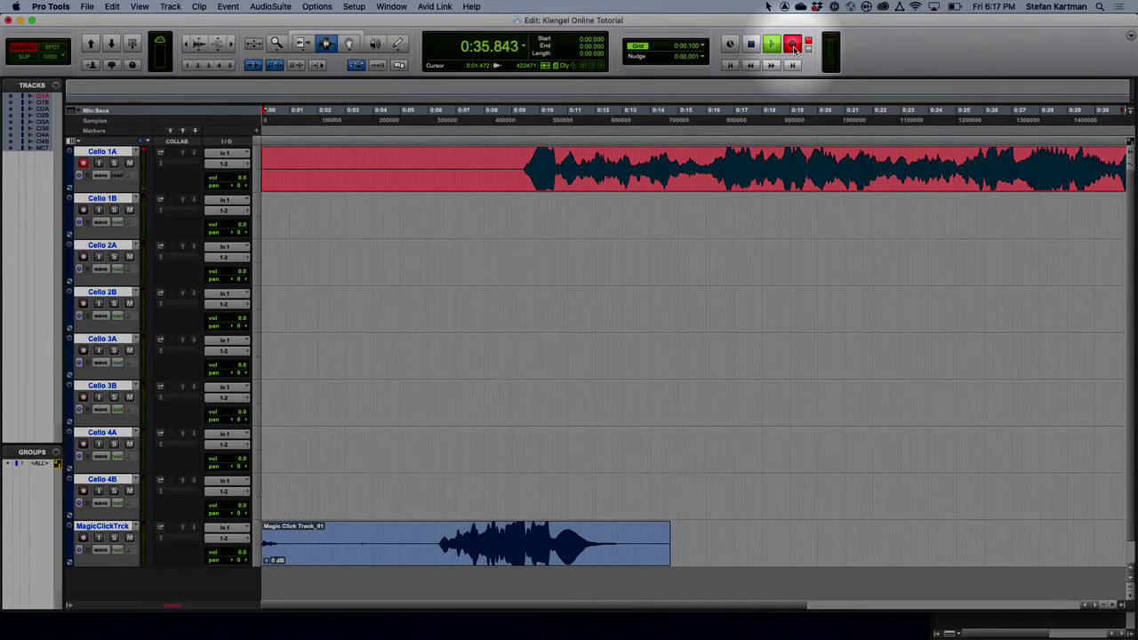
pyautogui.press('space')
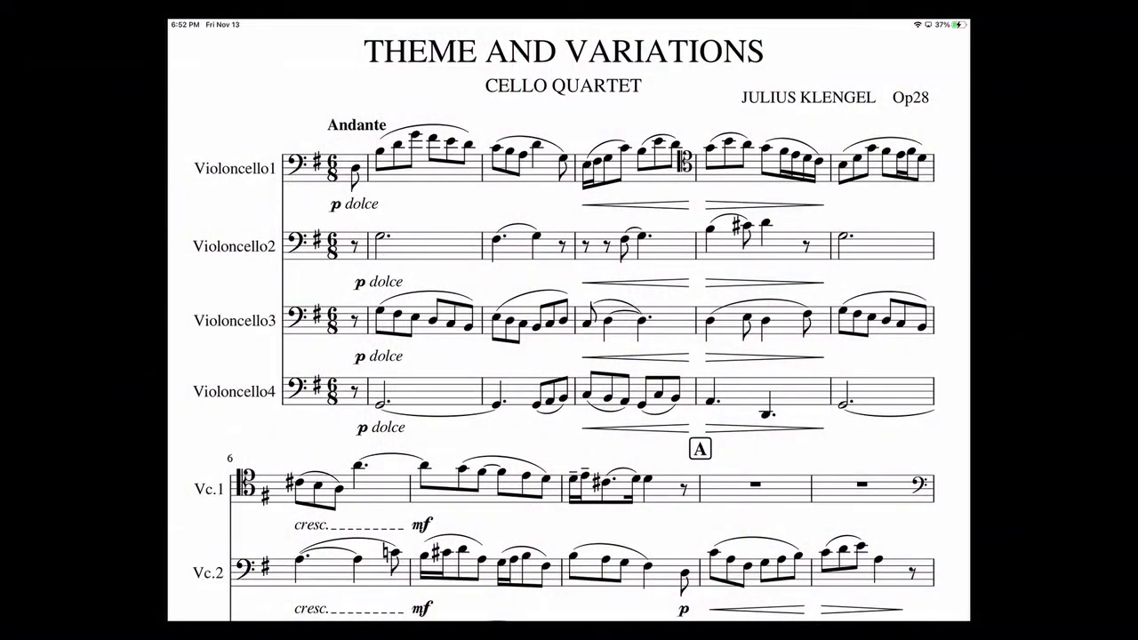
# - Switch to the tablet score and mark the opening Violoncello 1 phrase in red and the Violoncello 2 phrase in magenta
pyautogui.click(360, 125)
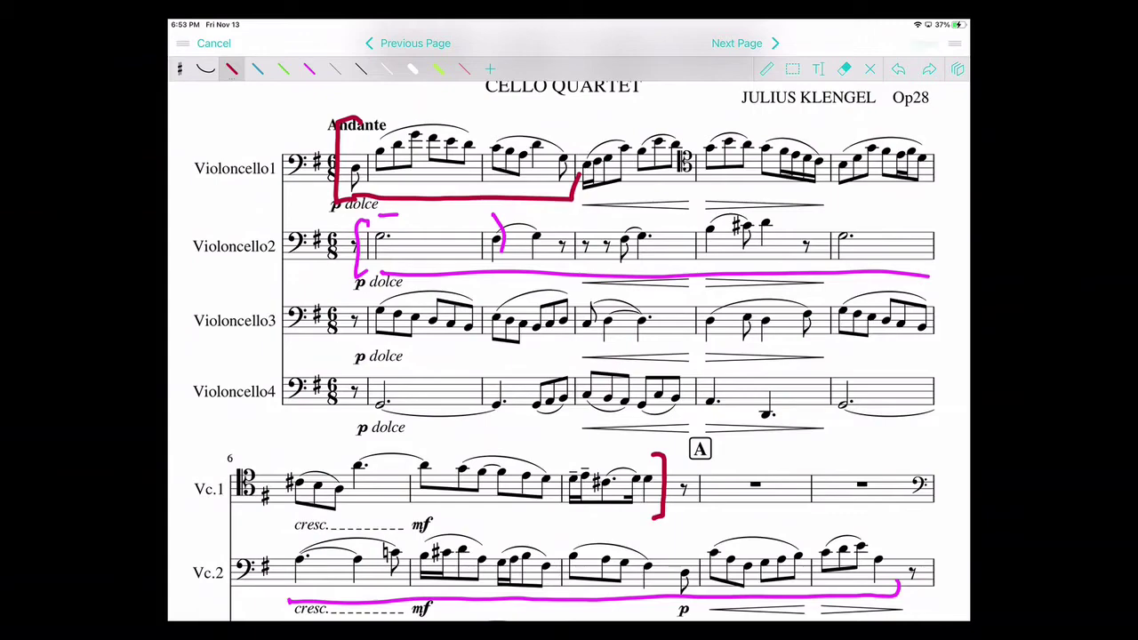
pyautogui.click(924, 43)
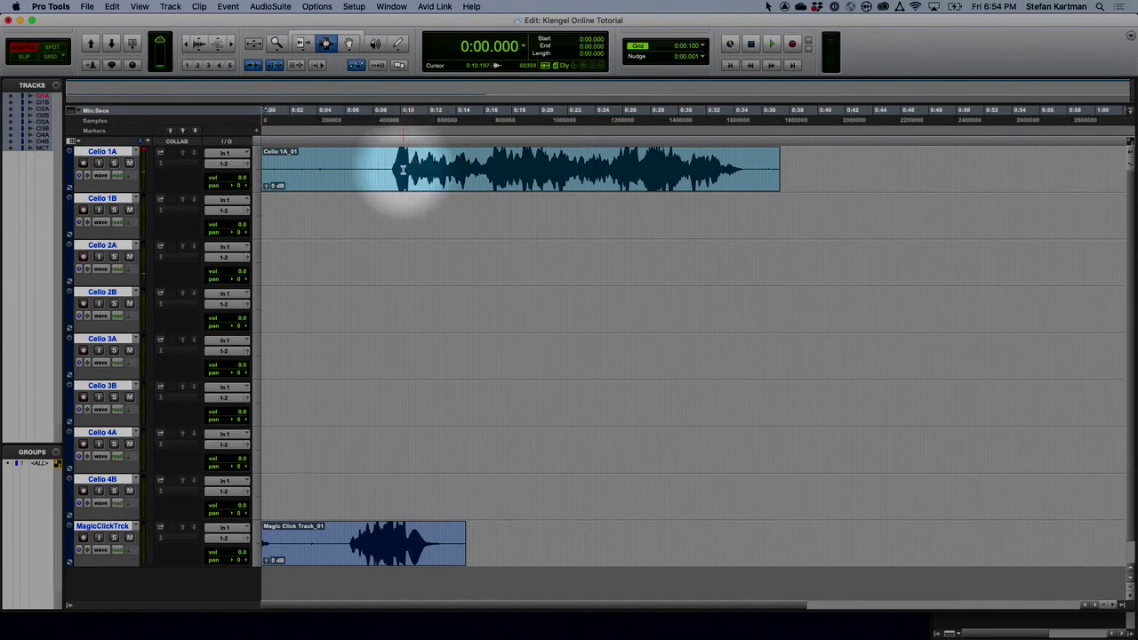
# - Return to Pro Tools, record-enable Cello 2A, and record the second cello layer from the start of the session
pyautogui.click(83, 257)
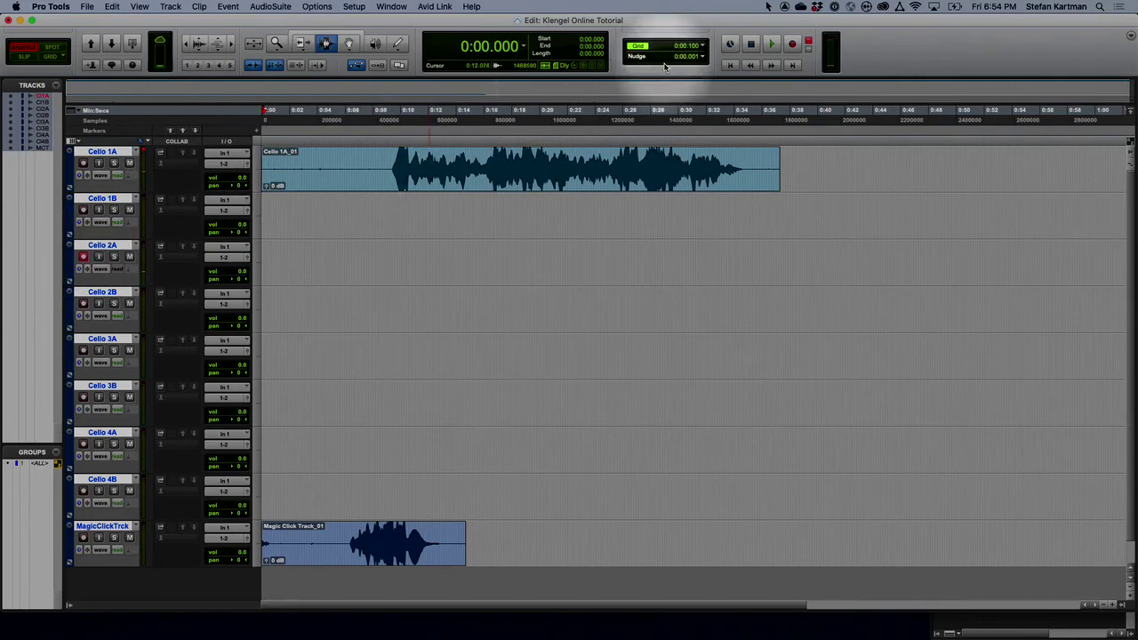
pyautogui.click(792, 44)
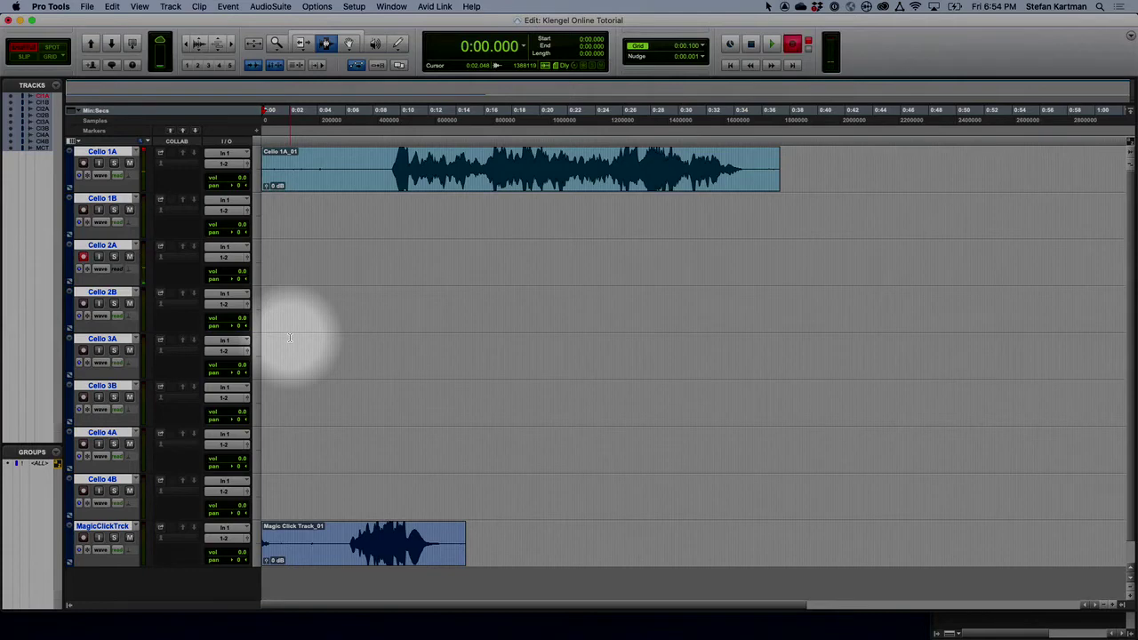
pyautogui.press('space')
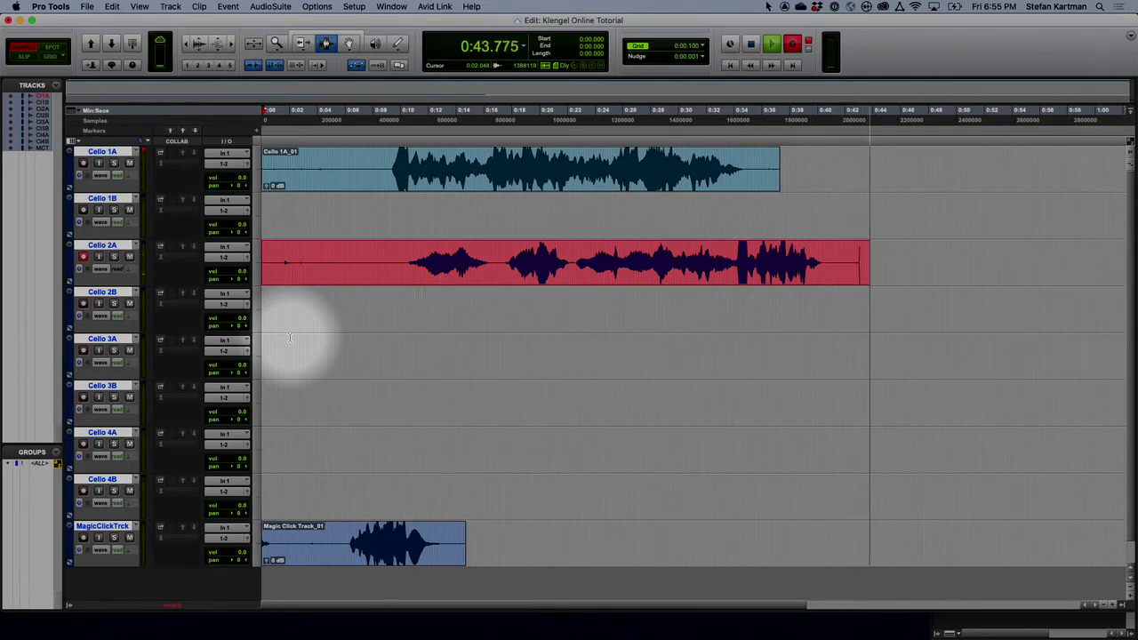
pyautogui.press('space')
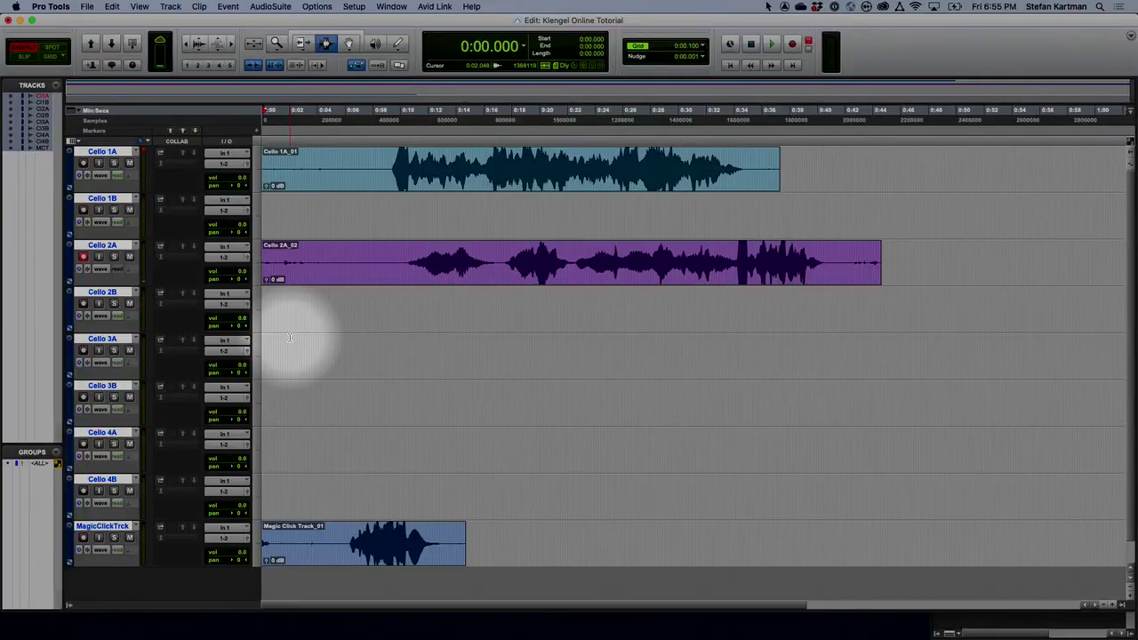
# - Undo and restore the Cello 2A recording, and play both cello layers together from 0:08.533
pyautogui.press('super+z')
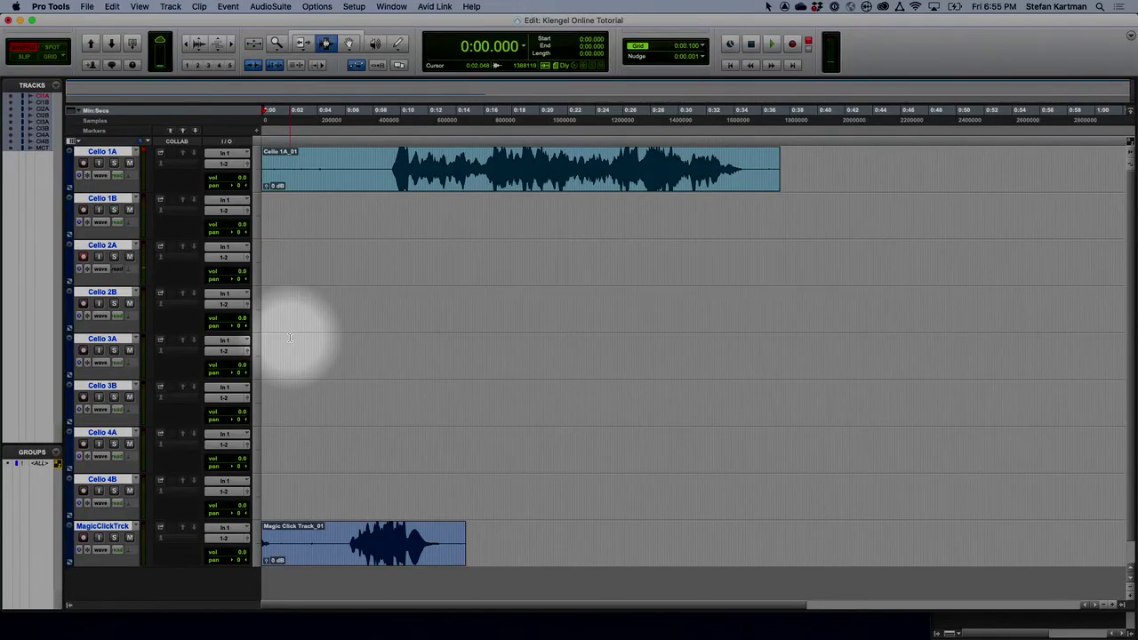
pyautogui.press('super+shift+z')
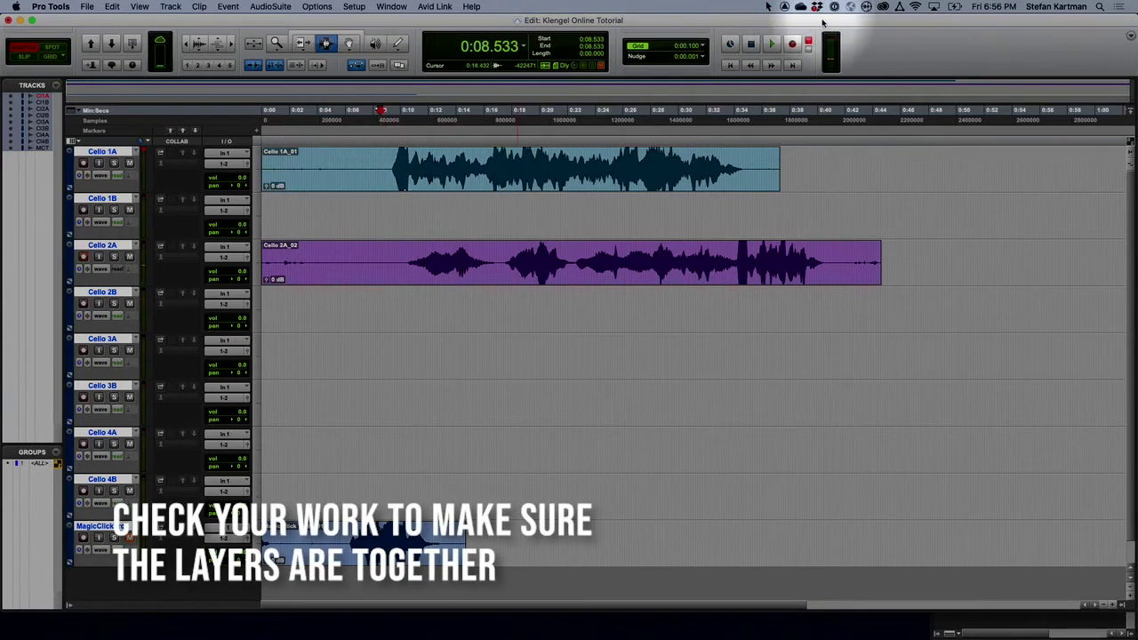
pyautogui.click(772, 44)
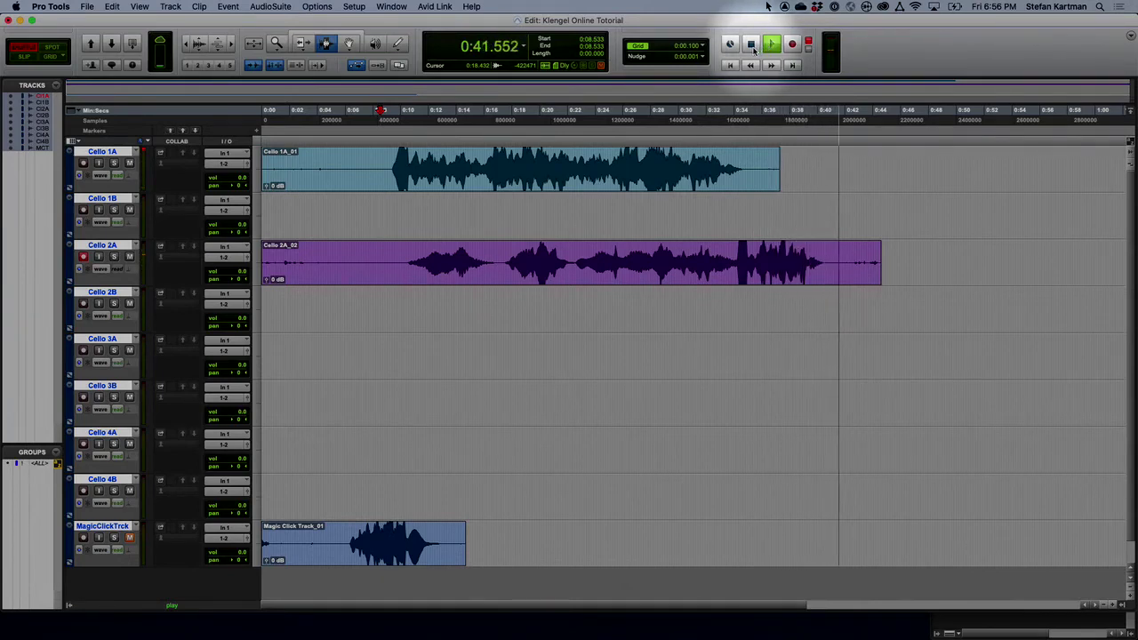
pyautogui.click(752, 49)
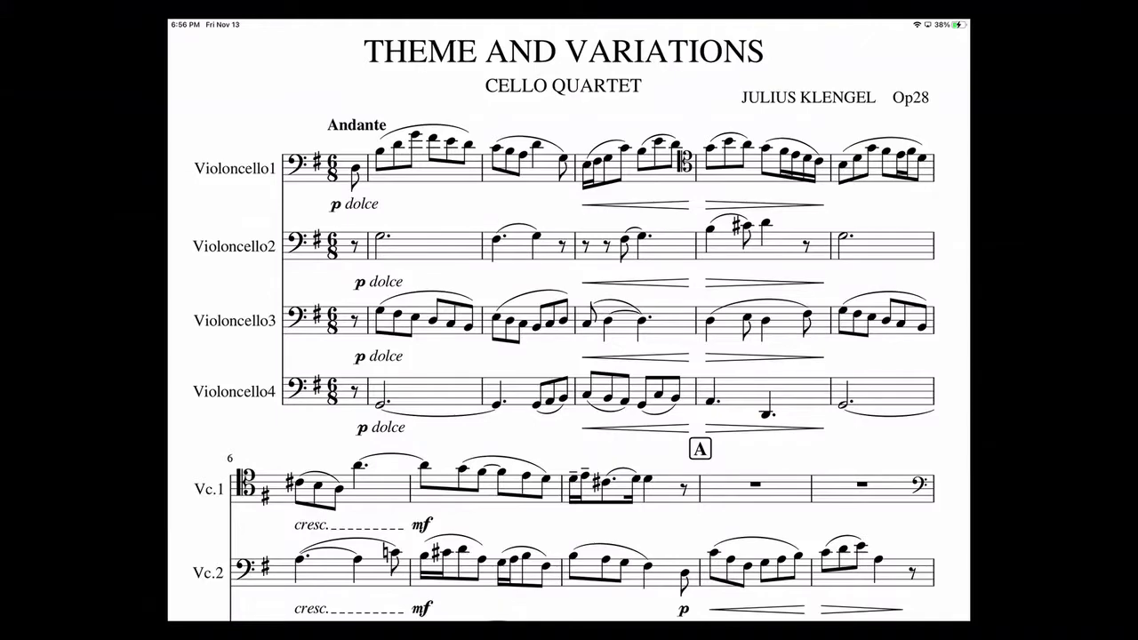
# - Mark the Violoncello 4 line in the tablet score in green from its opening into bar 11, and the Violoncello 2 phrase ending in magenta
pyautogui.moveTo(357, 364); pyautogui.dragTo(377, 364)
pyautogui.scroll(-5, 569, 355)
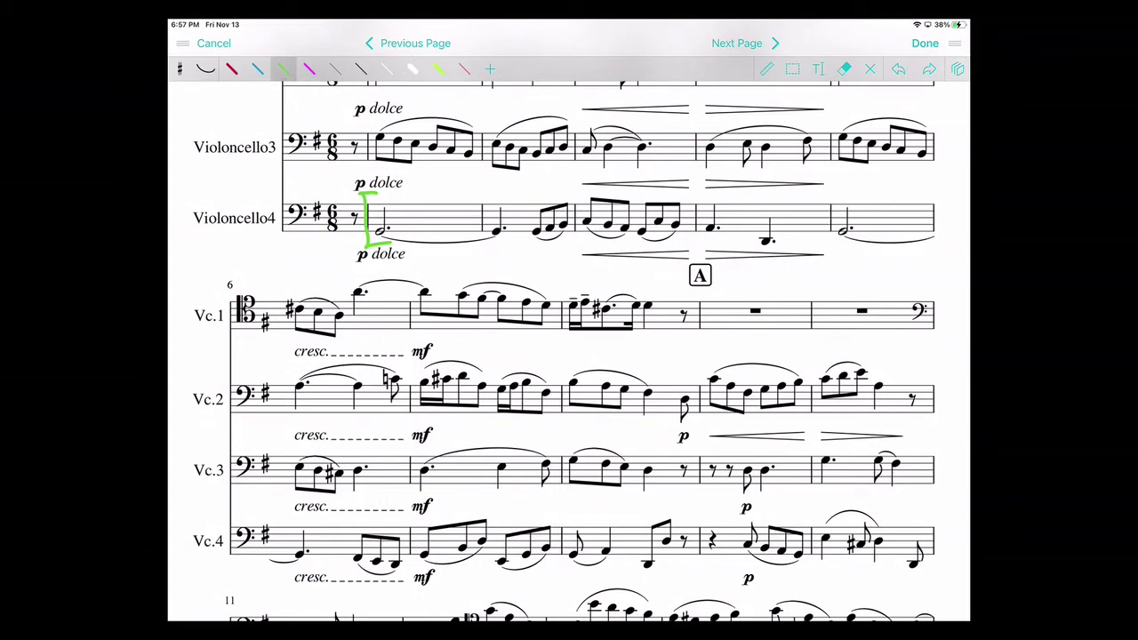
pyautogui.click(308, 69)
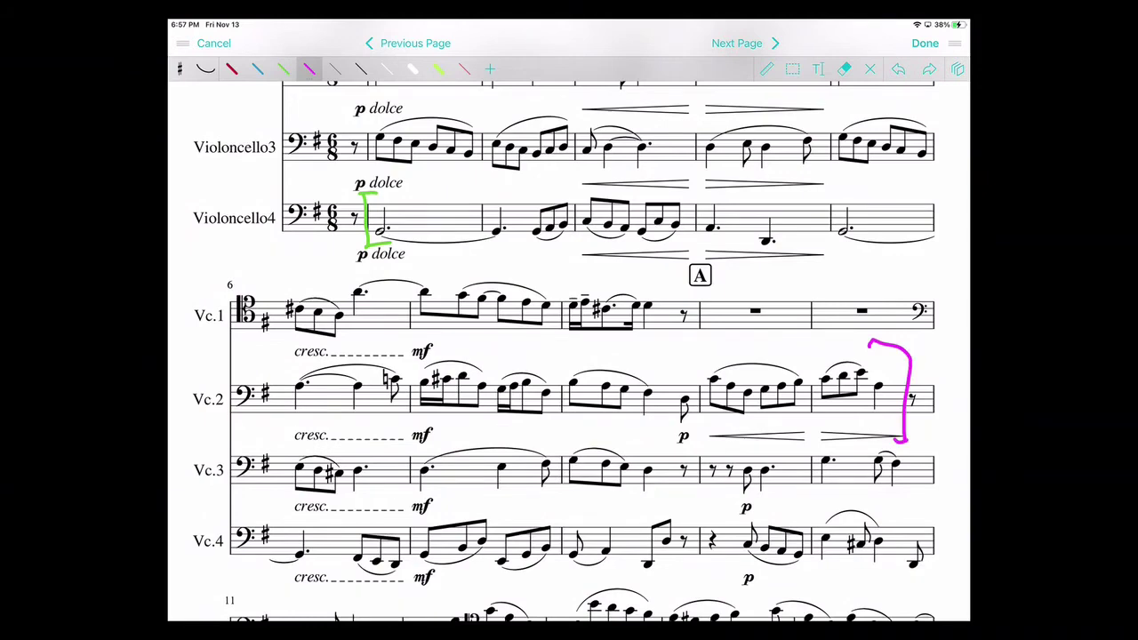
pyautogui.scroll(-3, 569, 355)
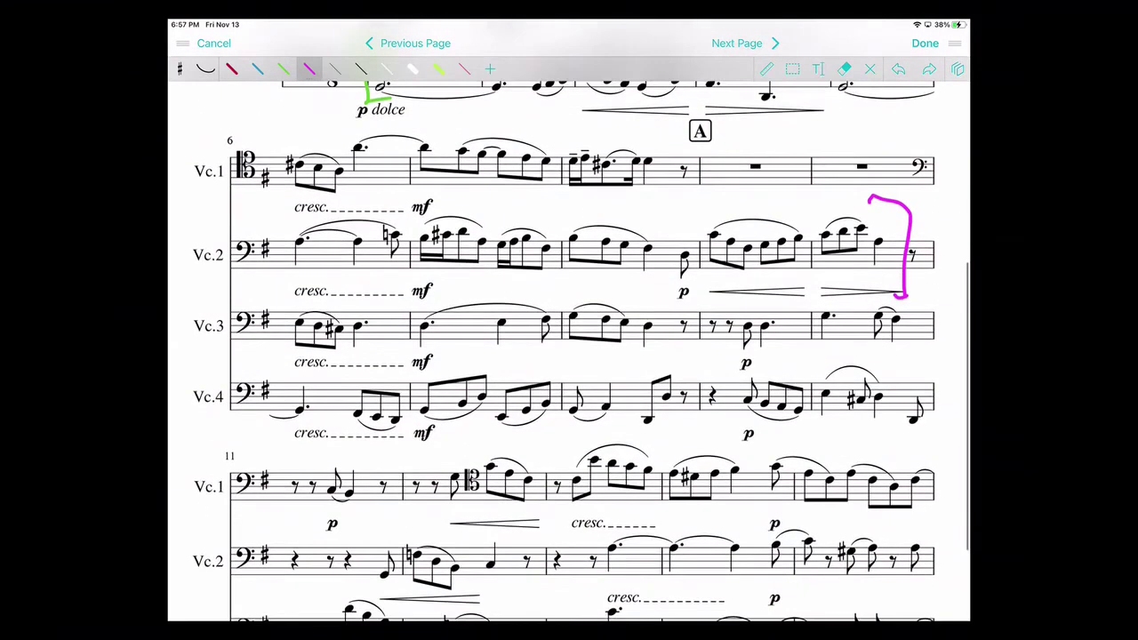
pyautogui.click(283, 68)
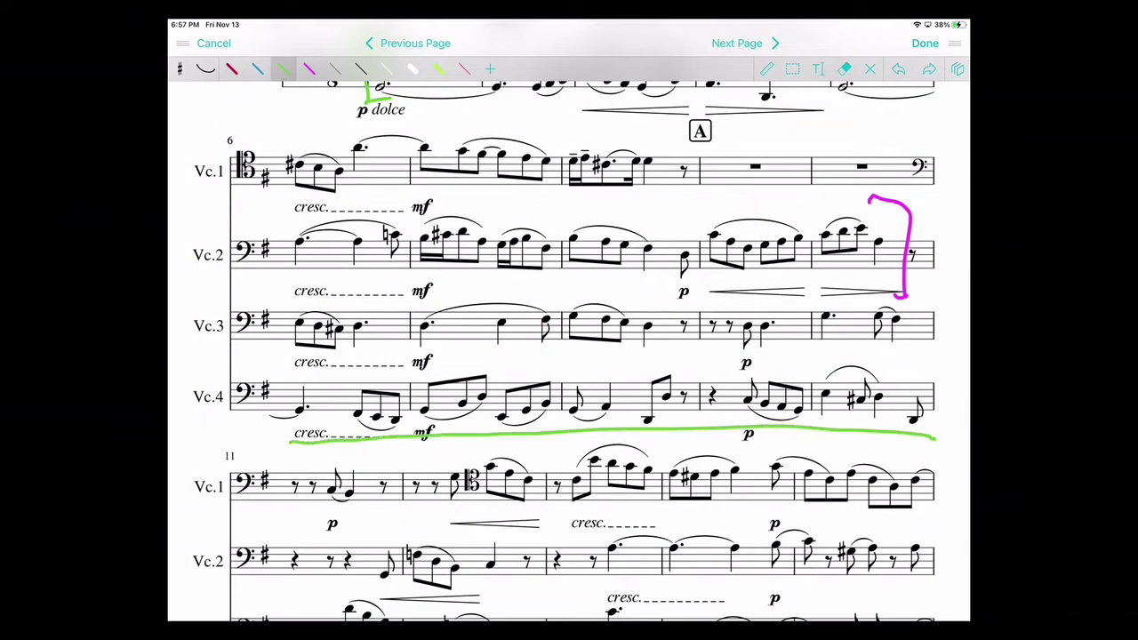
pyautogui.scroll(-2, 568, 355)
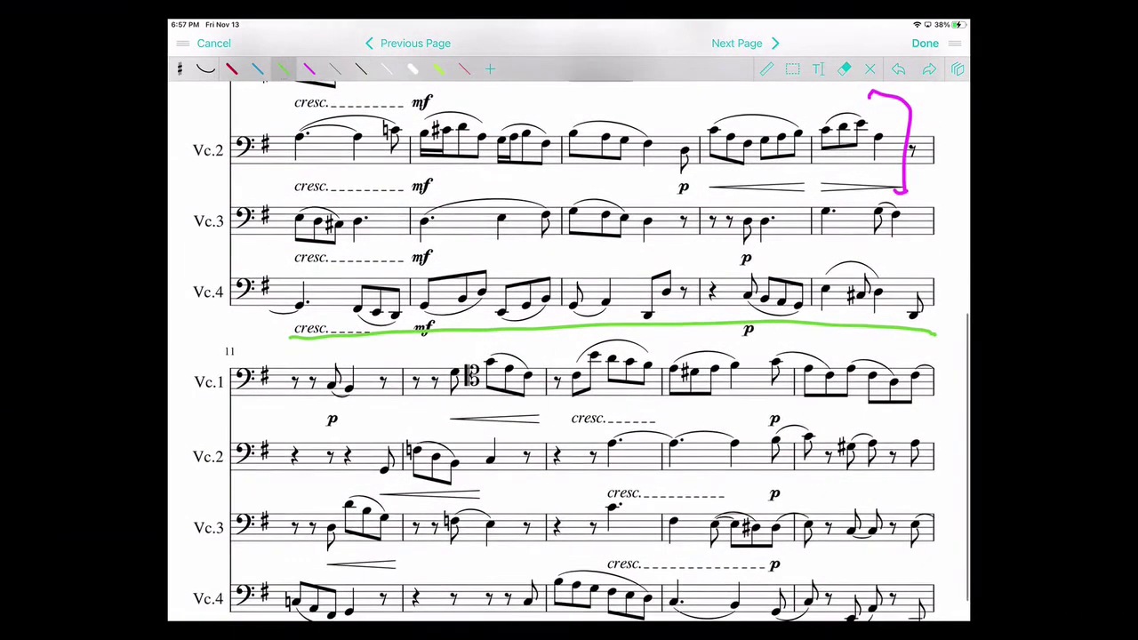
pyautogui.scroll(-1, 569, 356)
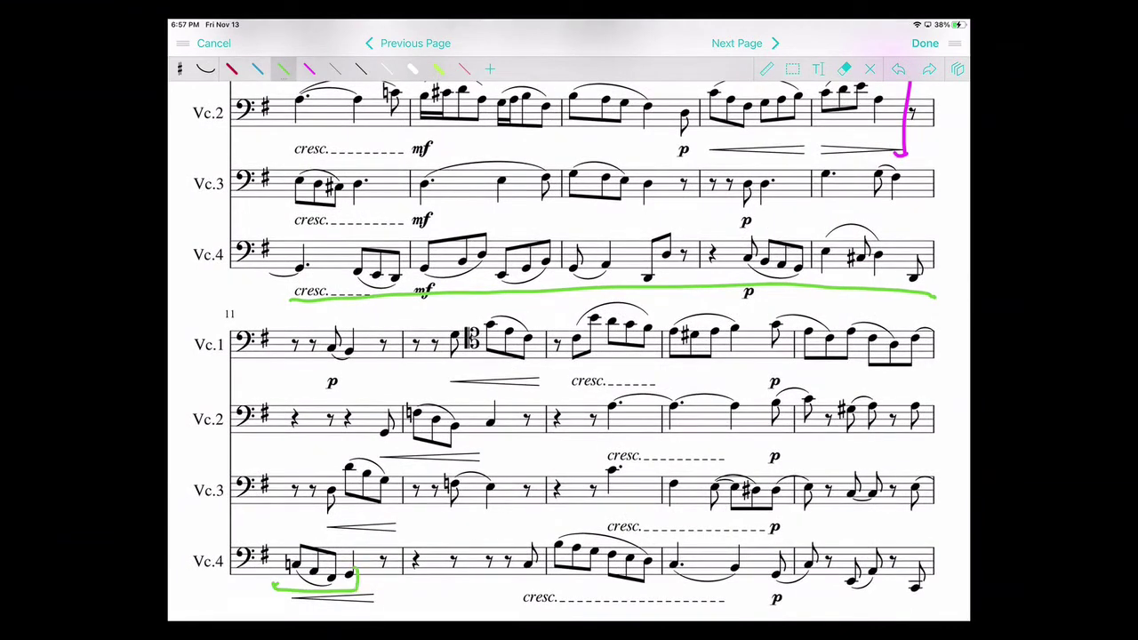
# - Mark the staggered entrances in bars 11 and 12: Vc.3 in blue, Vc.2 in magenta and Vc.1 in red
pyautogui.click(257, 68)
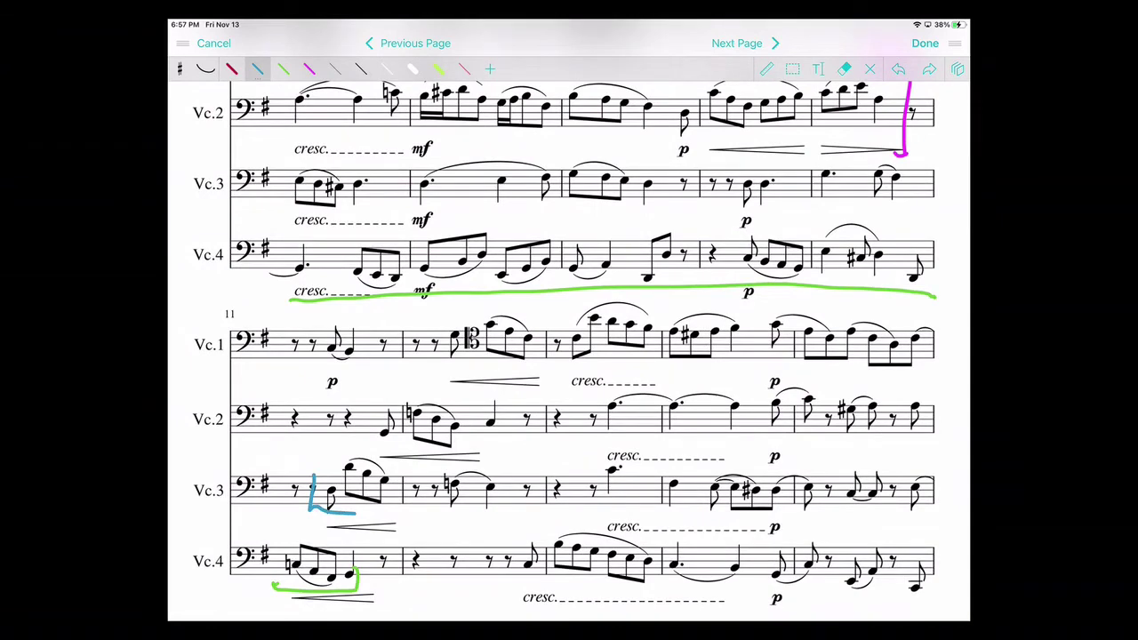
pyautogui.click(309, 68)
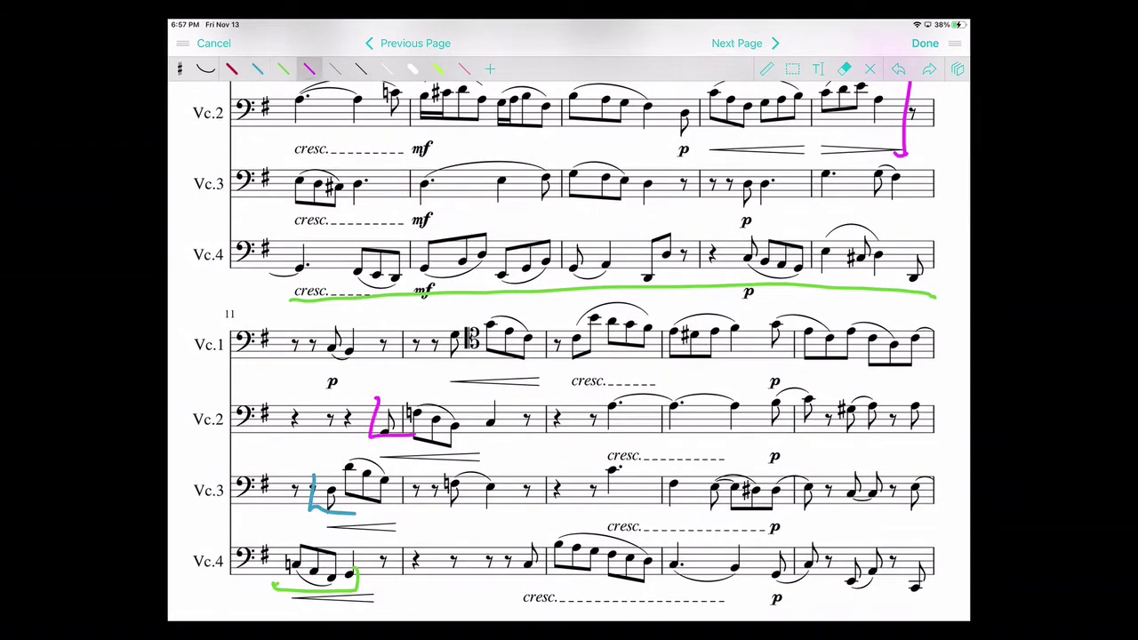
pyautogui.click(231, 68)
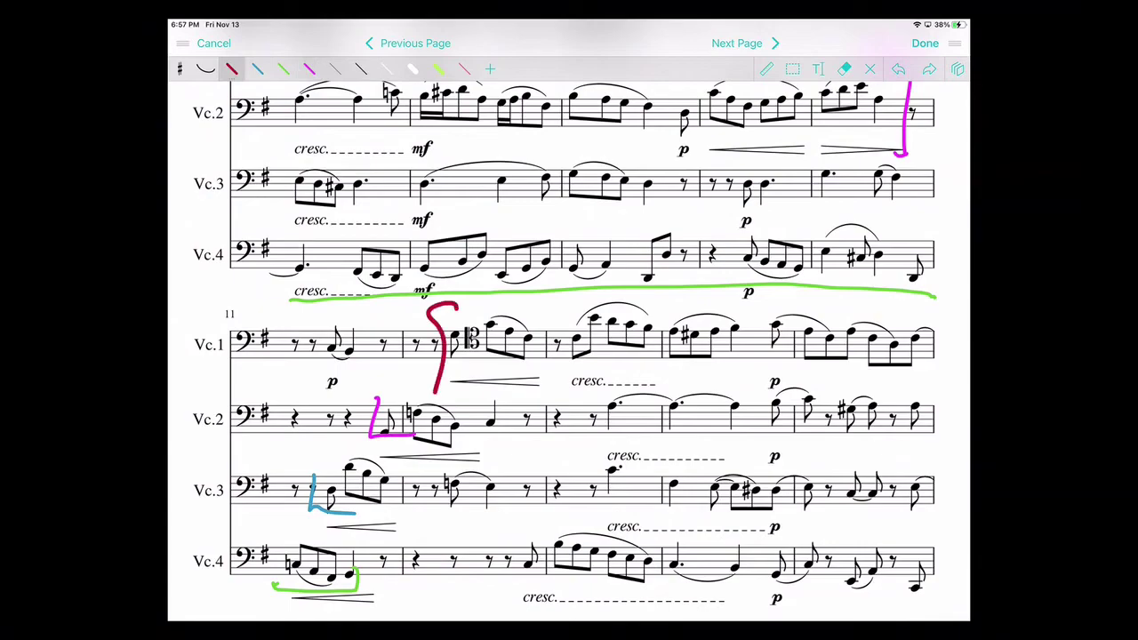
# - Clear all the drawn annotations from the score page
pyautogui.scroll(4, 569, 356)
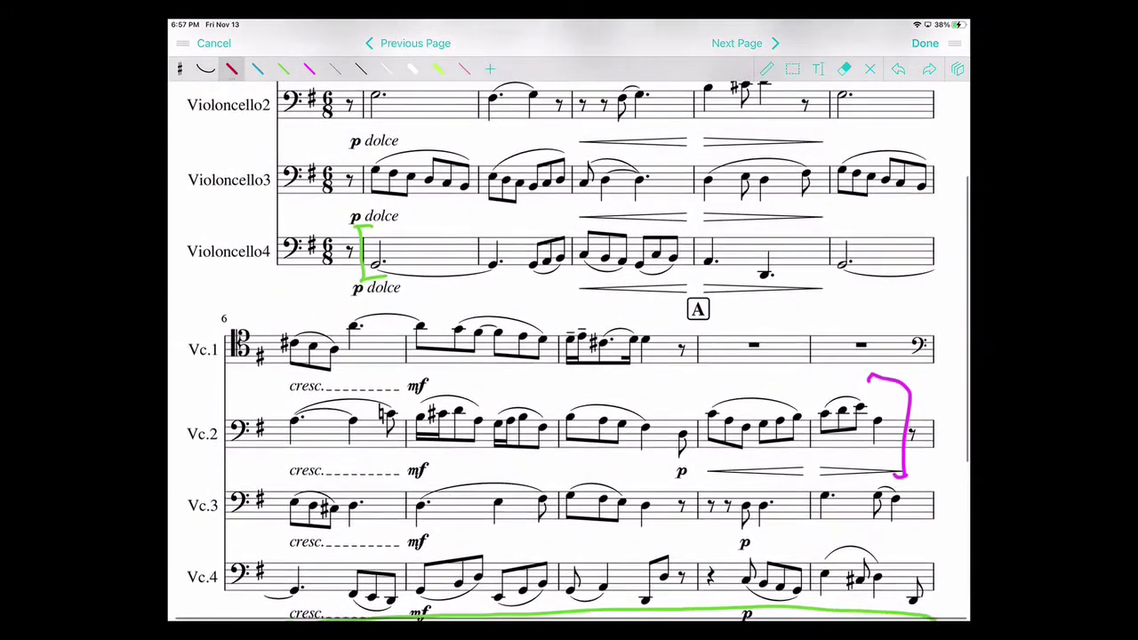
pyautogui.click(870, 68)
pyautogui.click(869, 134)
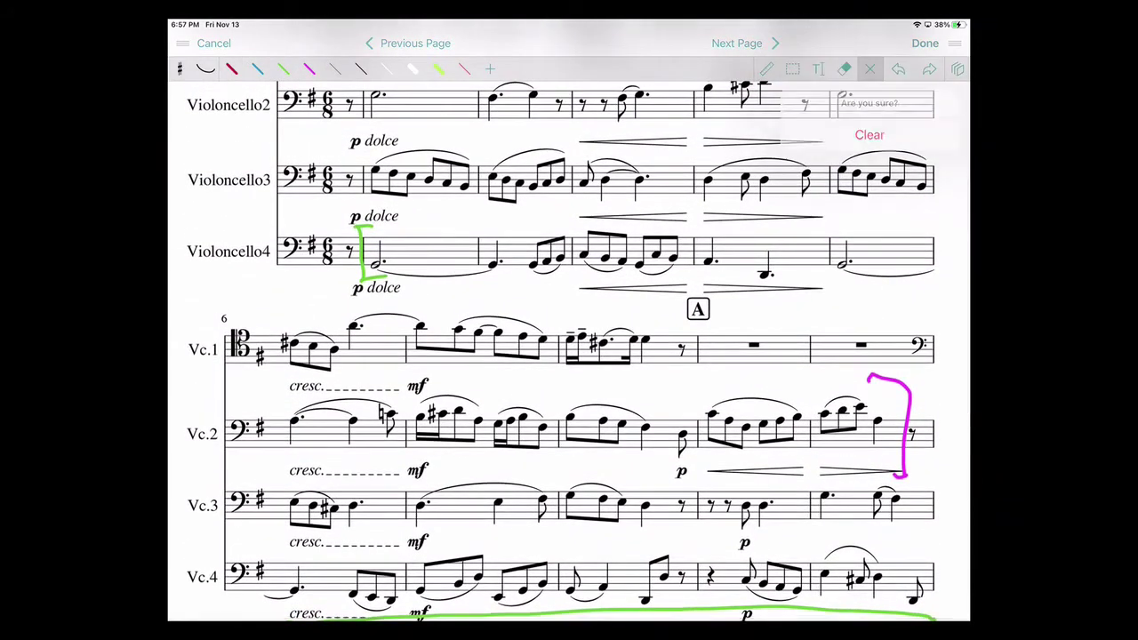
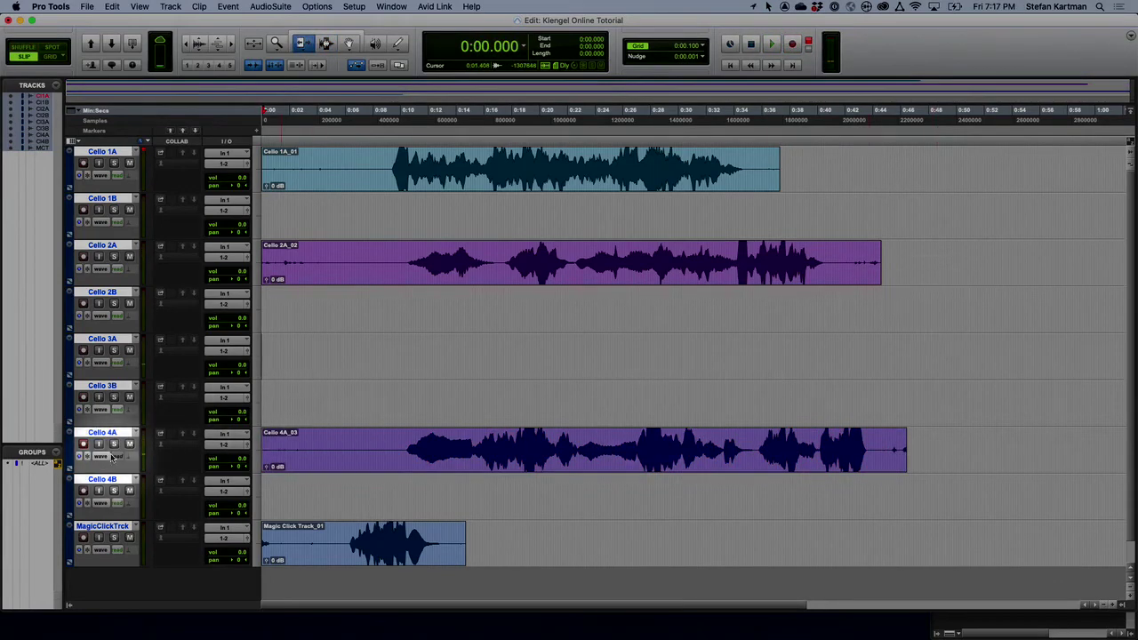
# - Move record-arming from Cello 4A to Cello 3A and record the fourth cello layer there from 0:00.000 through the section's end
pyautogui.click(84, 444)
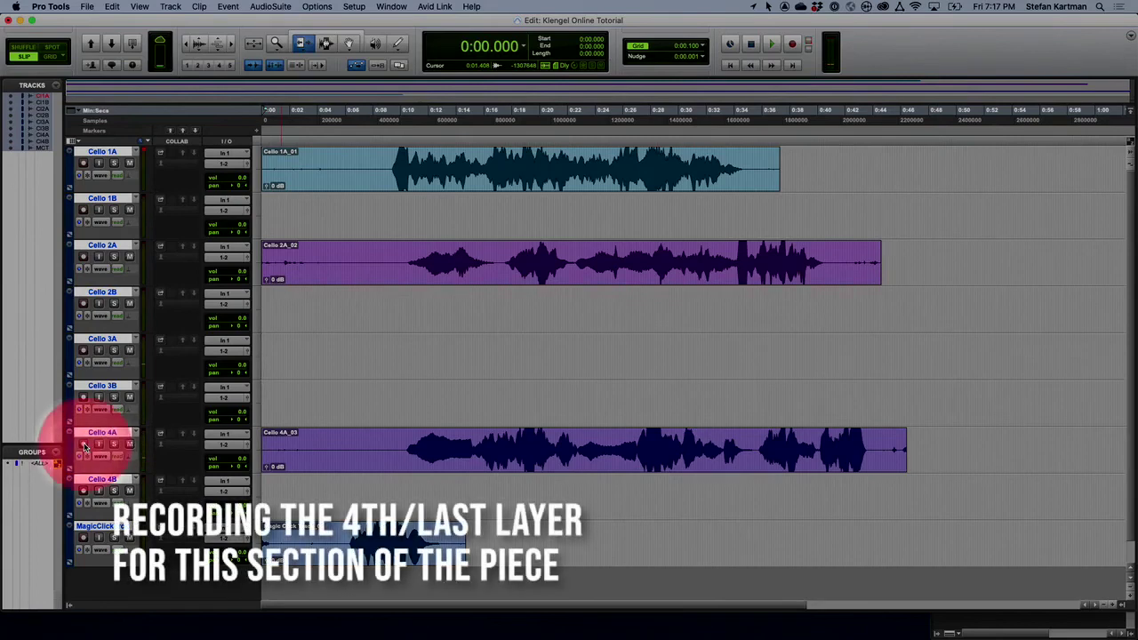
pyautogui.click(84, 351)
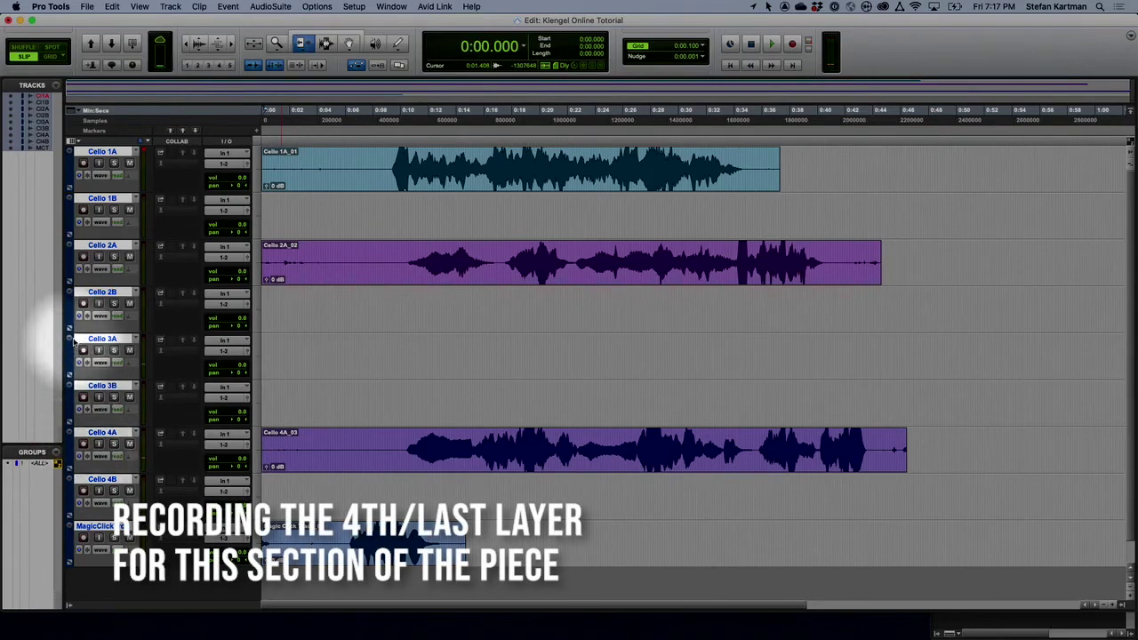
pyautogui.click(83, 351)
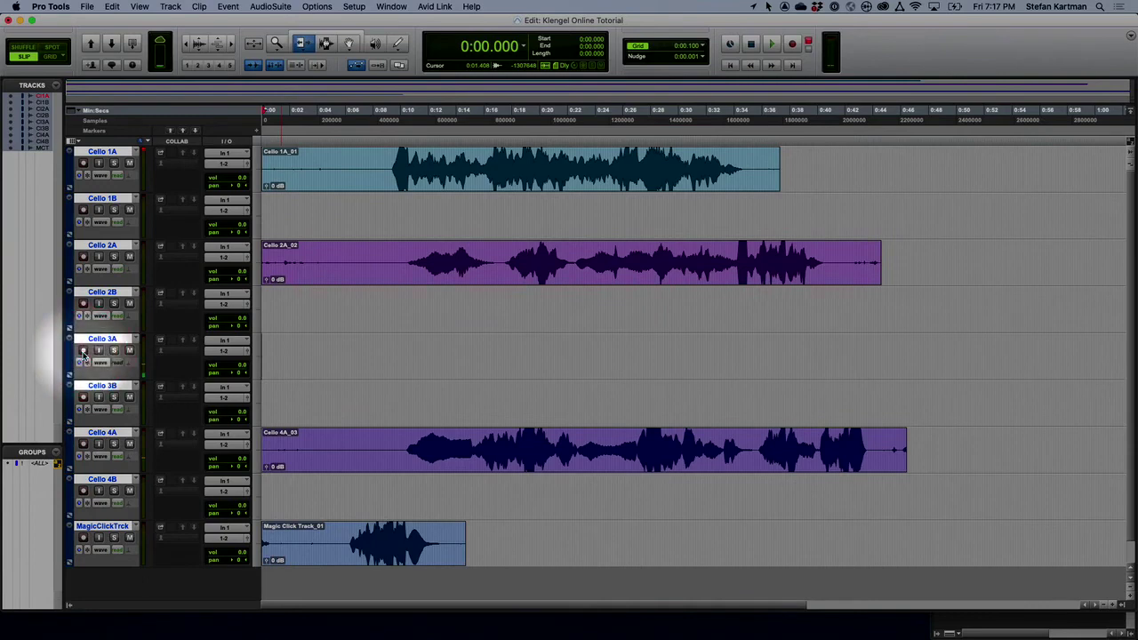
pyautogui.click(792, 45)
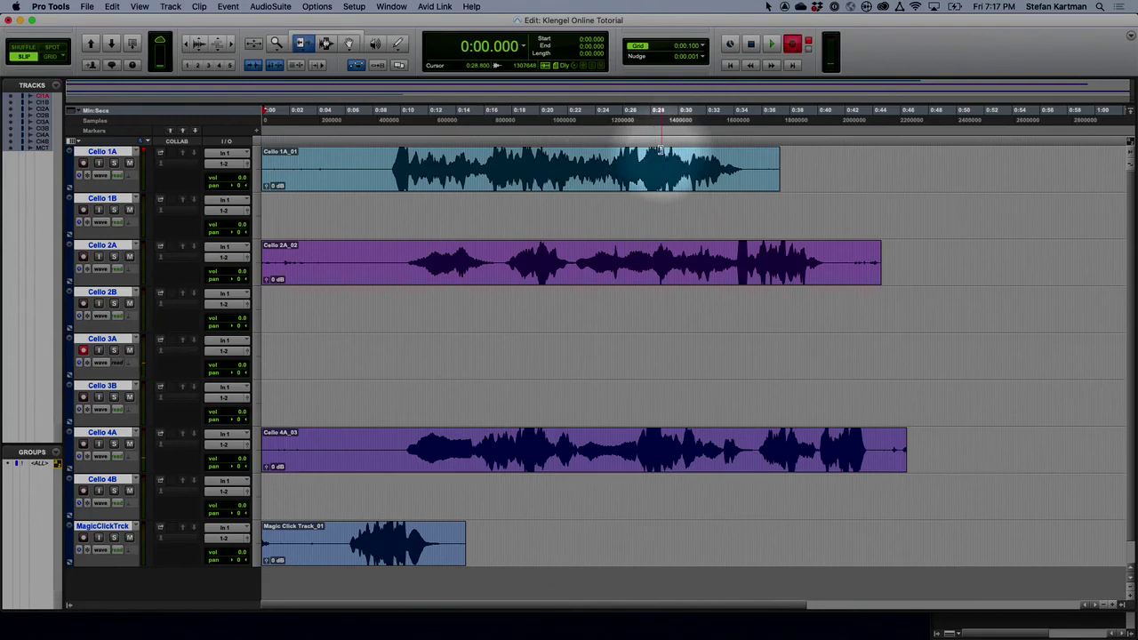
pyautogui.press('space')
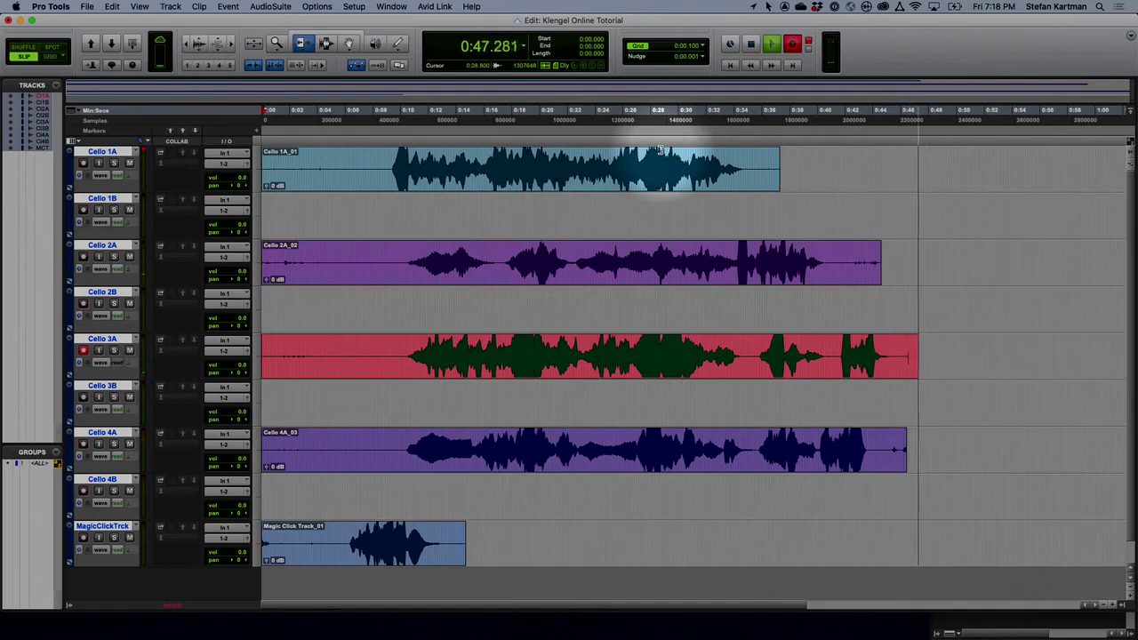
pyautogui.press('space')
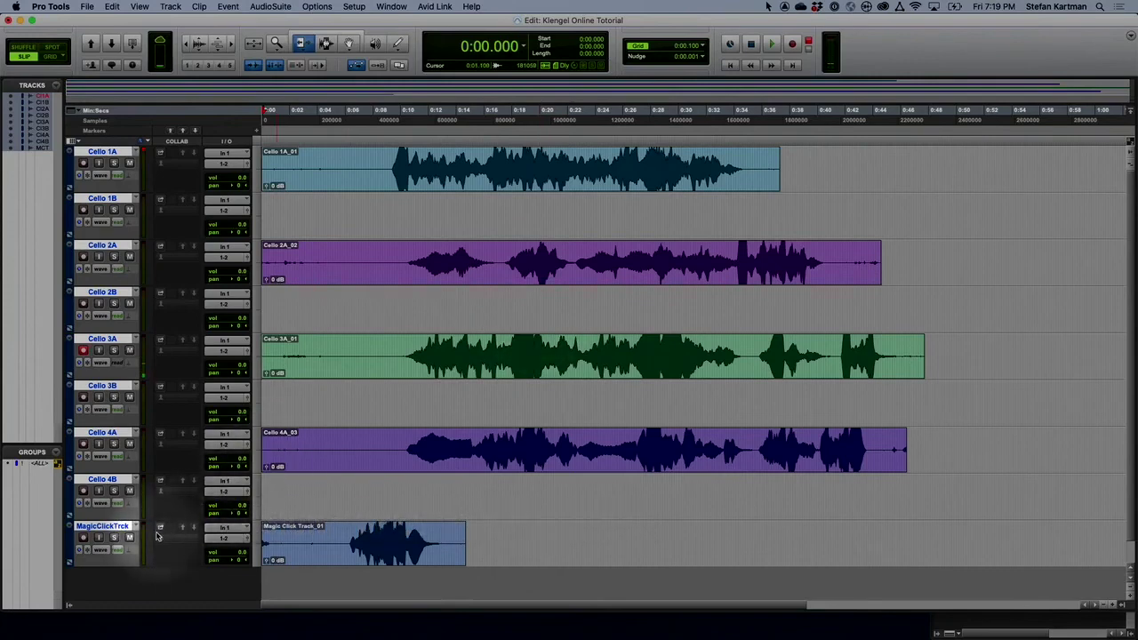
# - Mute the MagicClickTrck guide track and play the four recorded cello layers together from 0:08.917
pyautogui.click(129, 539)
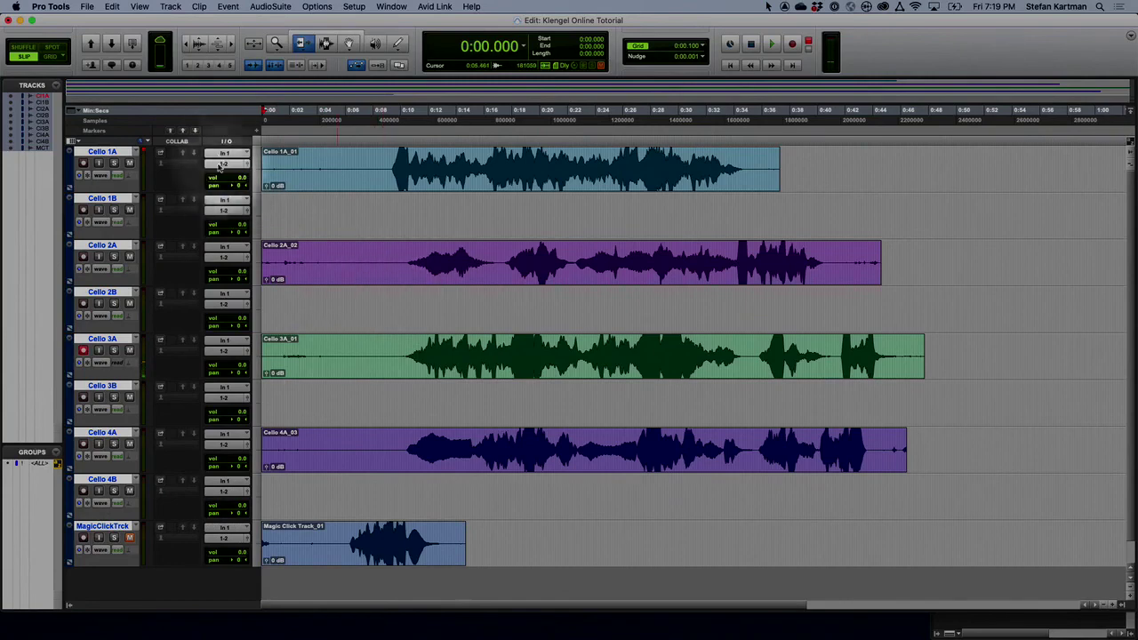
pyautogui.click(325, 45)
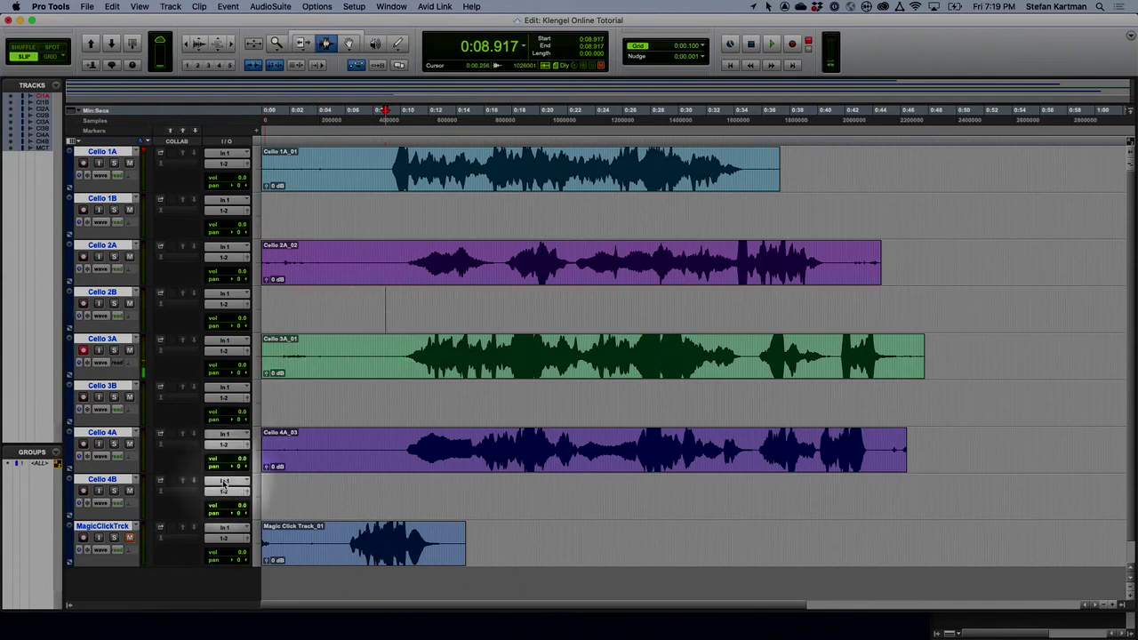
pyautogui.press('space')
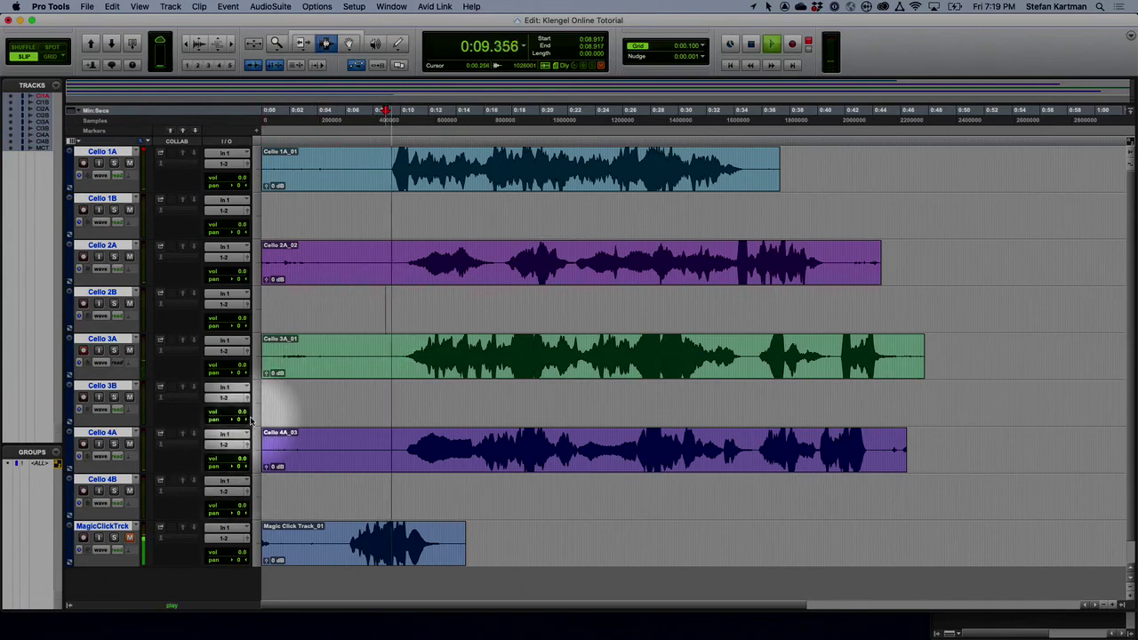